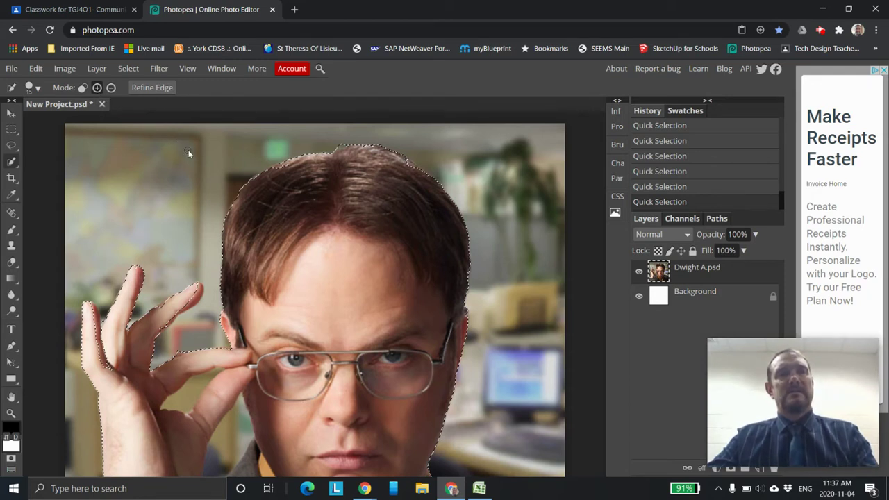
Step: Add the background patch between the raised fingertip and the hair to the quick selection, then subtract that patch again
{"action": "left_click", "coordinate": [111, 88]}
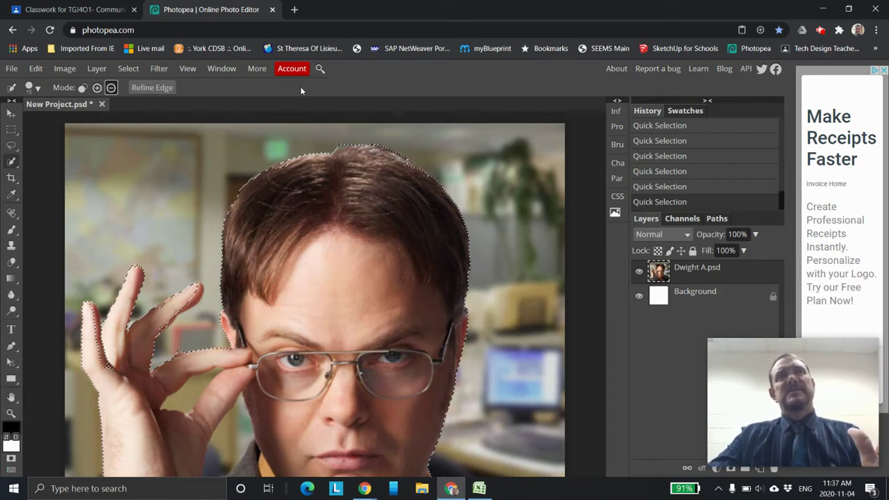
{"action": "left_click", "coordinate": [97, 88]}
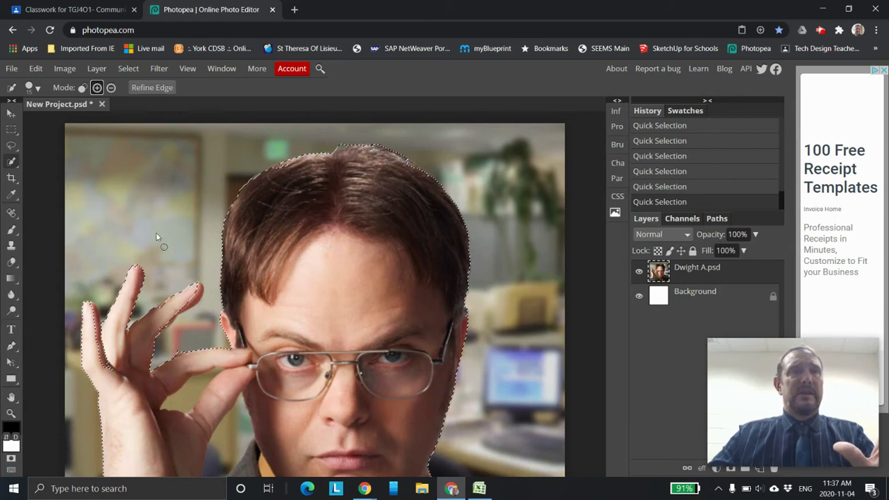
{"action": "left_click", "coordinate": [196, 280]}
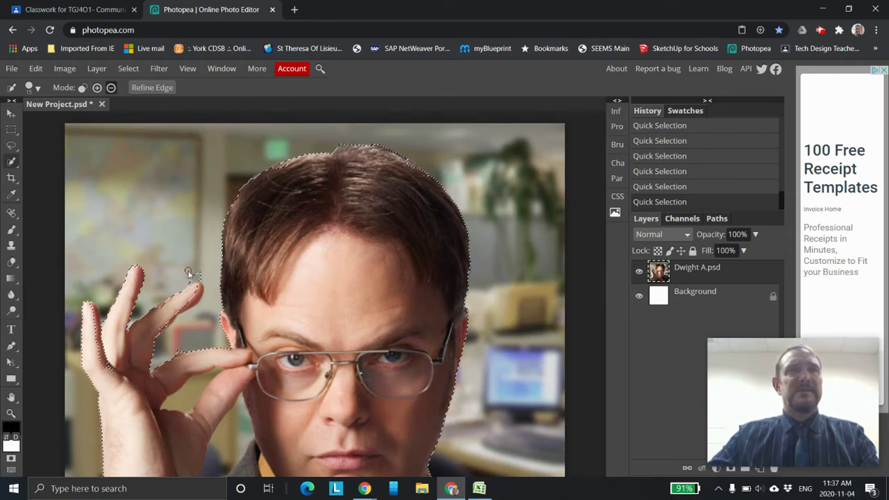
{"action": "key", "text": "alt"}
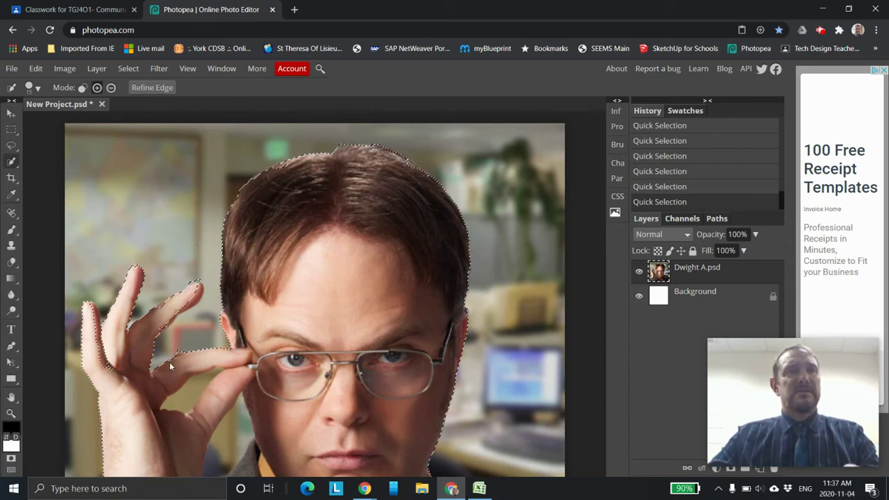
{"action": "left_click", "coordinate": [197, 293]}
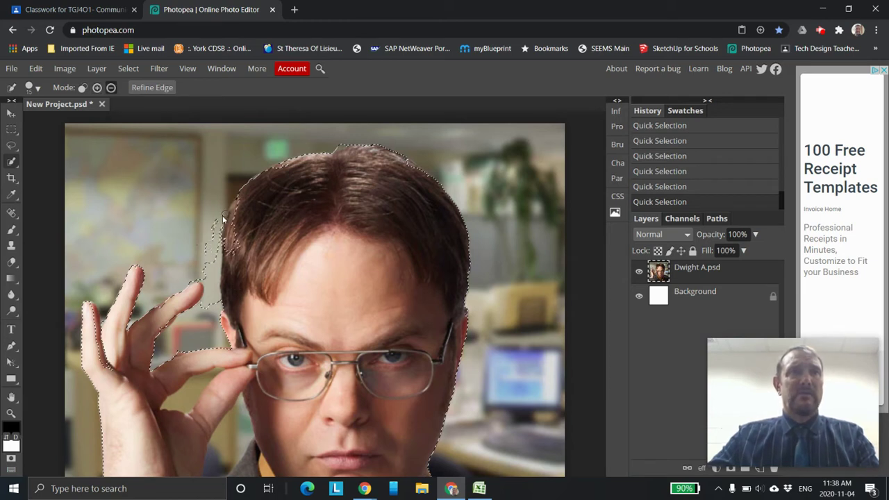
{"action": "left_click_drag", "start_coordinate": [217, 223], "coordinate": [207, 313]}
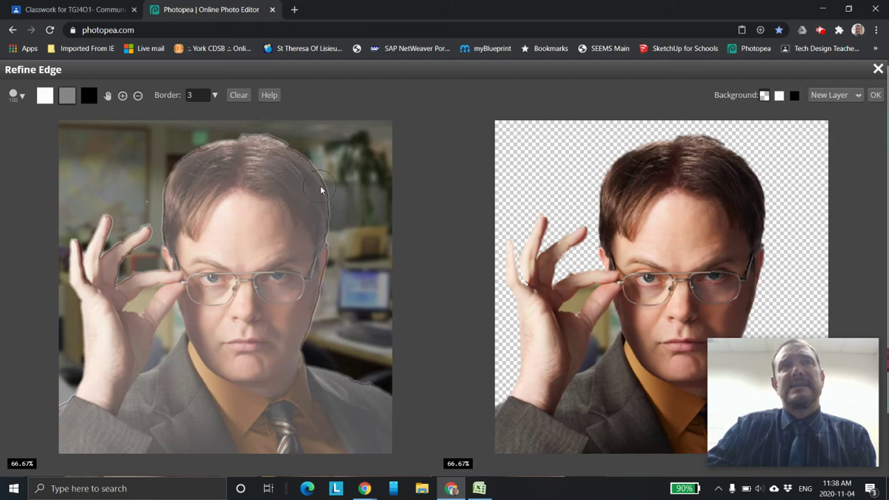
Step: In Refine Edge, change the brush to the hard round 12 px preset for working around the hand
{"action": "scroll", "coordinate": [317, 206], "scroll_direction": "up", "scroll_amount": 4}
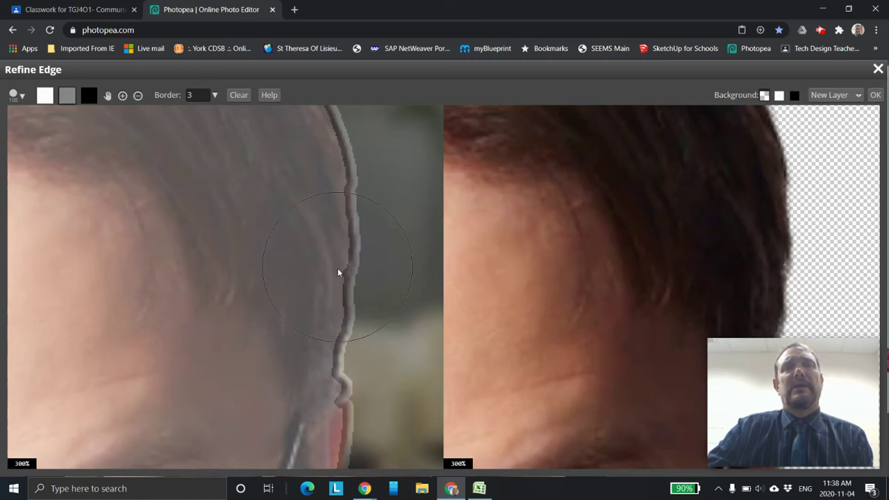
{"action": "scroll", "coordinate": [339, 271], "scroll_direction": "down", "scroll_amount": 3}
{"action": "scroll", "coordinate": [776, 225], "scroll_direction": "up", "scroll_amount": 2}
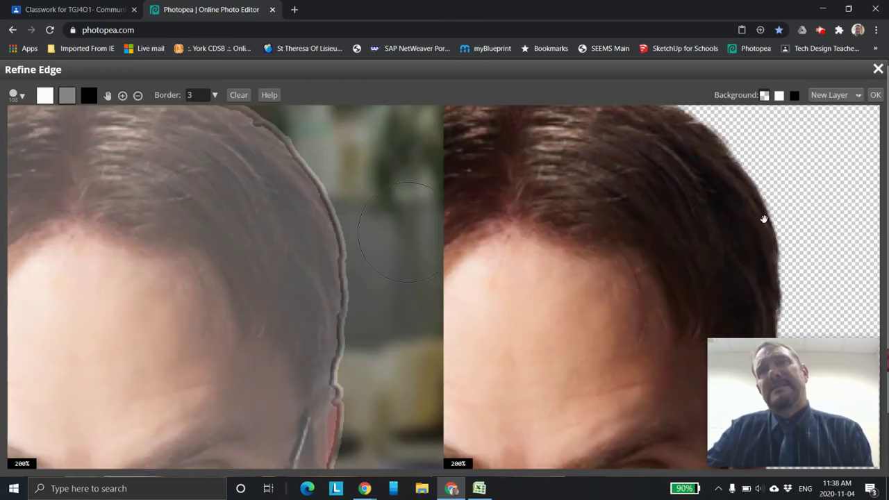
{"action": "scroll", "coordinate": [719, 180], "scroll_direction": "down", "scroll_amount": 2}
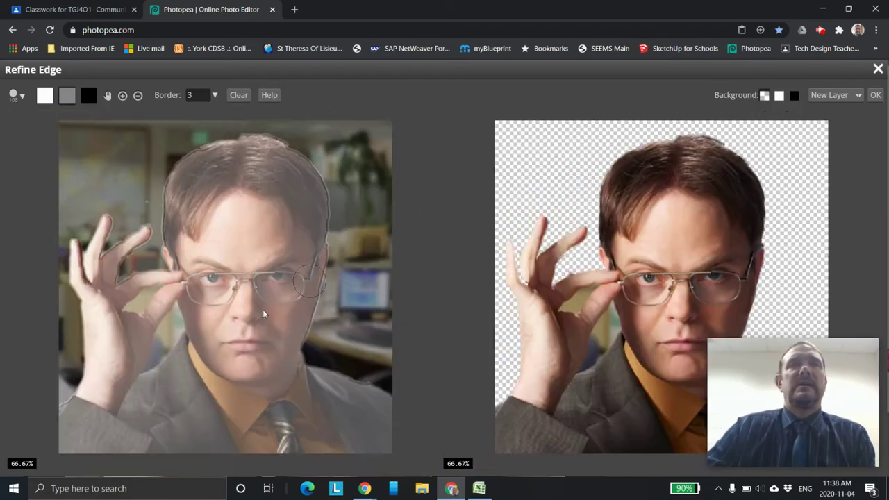
{"action": "left_click", "coordinate": [46, 95]}
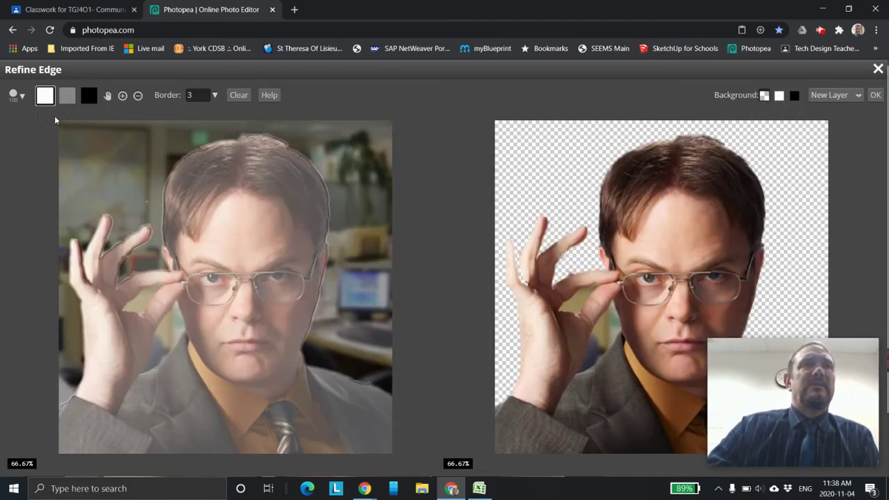
{"action": "left_click", "coordinate": [17, 95]}
{"action": "left_click", "coordinate": [41, 170]}
{"action": "scroll", "coordinate": [145, 300], "scroll_direction": "up", "scroll_amount": 3}
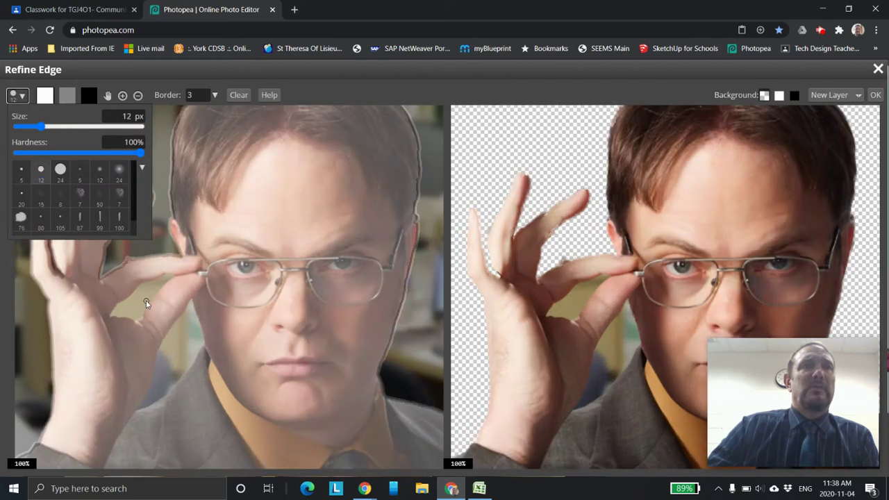
{"action": "left_click", "coordinate": [179, 266]}
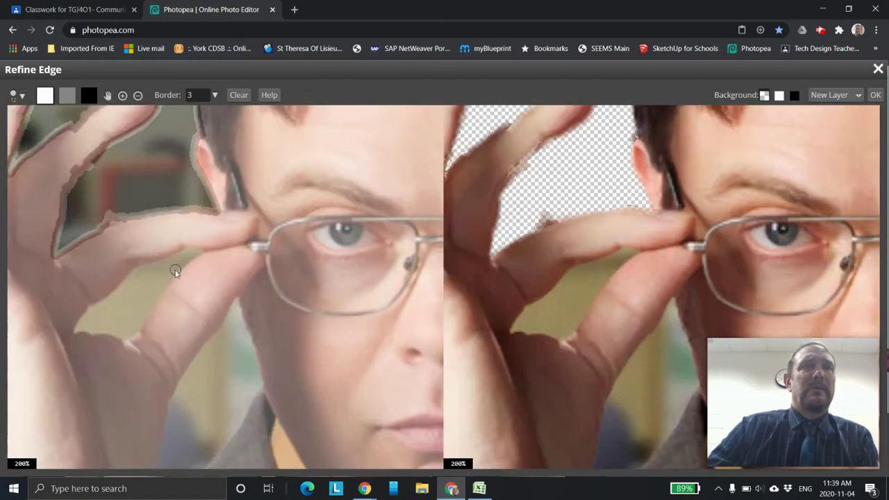
Step: Paint black over the background showing in the gap between the index finger and thumb to cut it out
{"action": "left_click", "coordinate": [89, 96]}
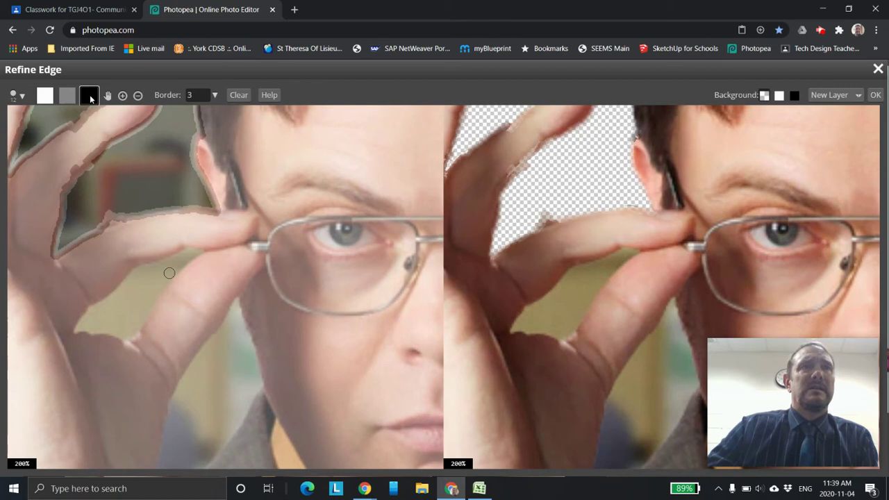
{"action": "mouse_move", "coordinate": [178, 268]}
{"action": "left_mouse_down"}
{"action": "mouse_move", "coordinate": [131, 308]}
{"action": "mouse_move", "coordinate": [103, 318]}
{"action": "mouse_move", "coordinate": [140, 298]}
{"action": "left_mouse_up"}
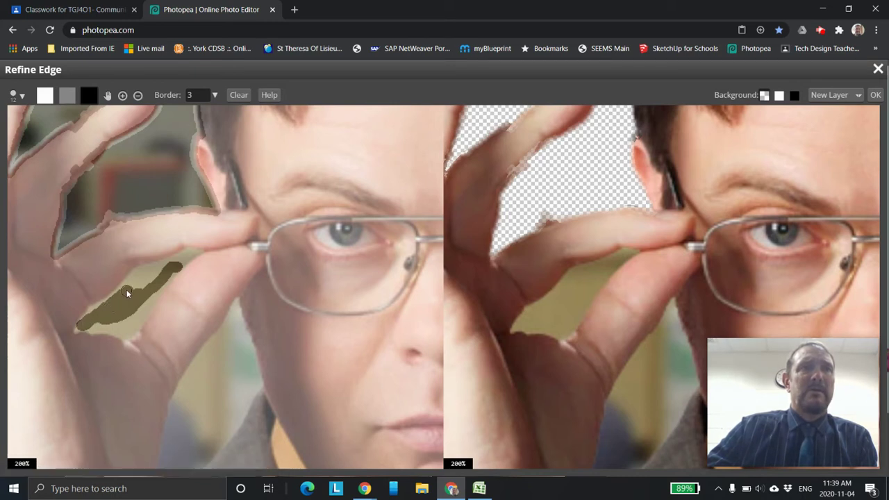
{"action": "scroll", "coordinate": [183, 246], "scroll_direction": "up", "scroll_amount": 1}
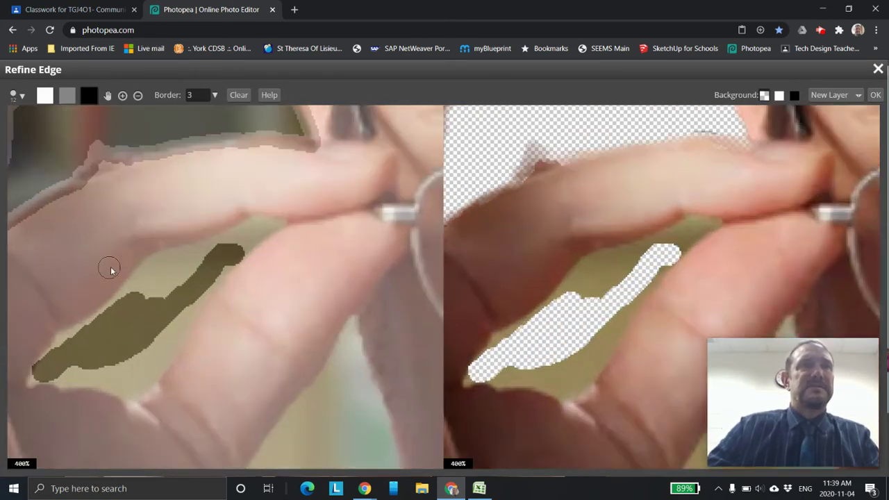
{"action": "scroll", "coordinate": [174, 280], "scroll_direction": "up", "scroll_amount": 1}
{"action": "mouse_move", "coordinate": [109, 306]}
{"action": "left_mouse_down"}
{"action": "mouse_move", "coordinate": [143, 266]}
{"action": "mouse_move", "coordinate": [206, 243]}
{"action": "left_mouse_up"}
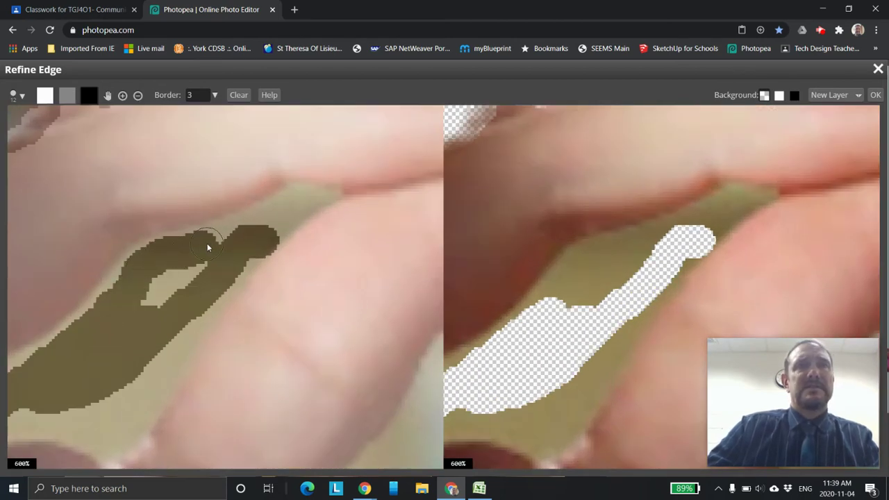
{"action": "left_click_drag", "start_coordinate": [300, 203], "coordinate": [221, 250]}
{"action": "mouse_move", "coordinate": [155, 300]}
{"action": "left_mouse_down"}
{"action": "mouse_move", "coordinate": [134, 320]}
{"action": "mouse_move", "coordinate": [115, 425]}
{"action": "mouse_move", "coordinate": [141, 409]}
{"action": "mouse_move", "coordinate": [152, 384]}
{"action": "mouse_move", "coordinate": [130, 398]}
{"action": "mouse_move", "coordinate": [159, 370]}
{"action": "left_mouse_up"}
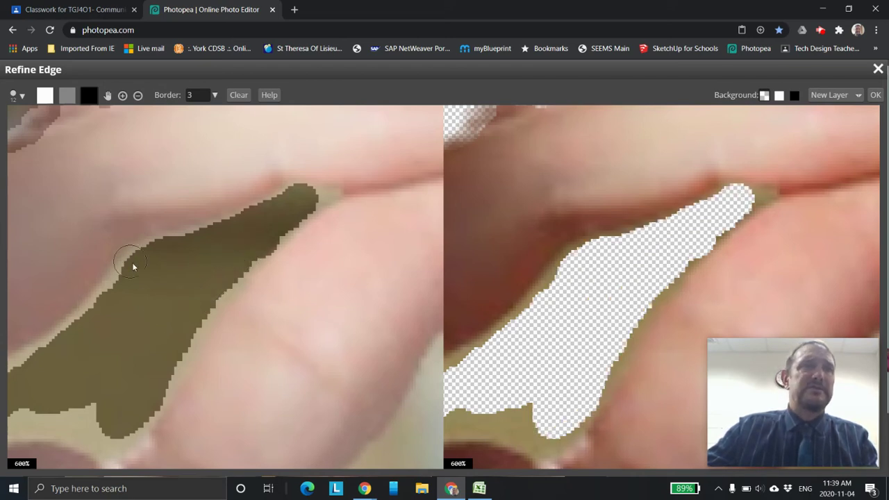
{"action": "left_click_drag", "start_coordinate": [108, 307], "coordinate": [90, 326]}
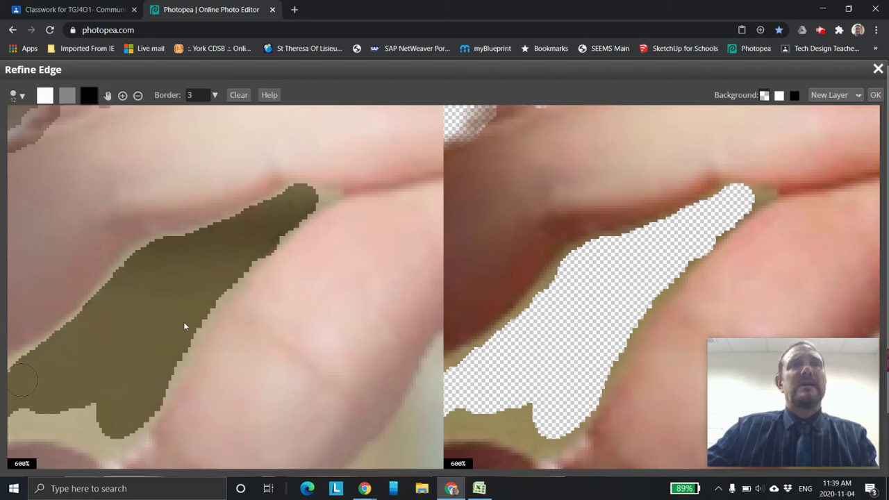
Step: Examine the cutout edges of the hand and the gap between index finger and thumb at several magnifications
{"action": "scroll", "coordinate": [294, 278], "scroll_direction": "down", "scroll_amount": 6}
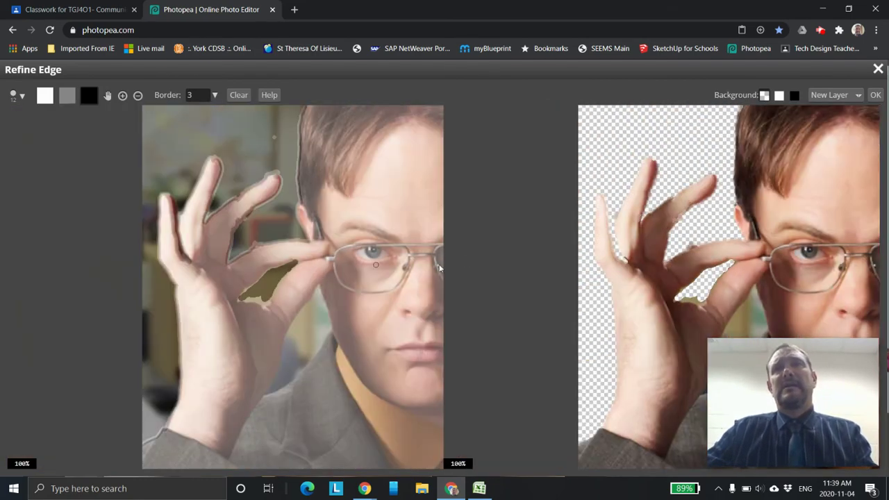
{"action": "scroll", "coordinate": [700, 286], "scroll_direction": "up", "scroll_amount": 5}
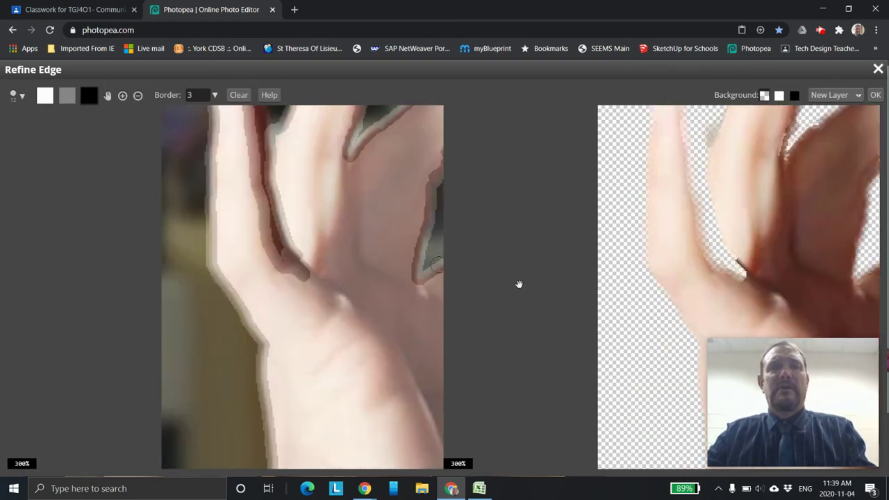
{"action": "left_click_drag", "start_coordinate": [312, 264], "coordinate": [52, 255]}
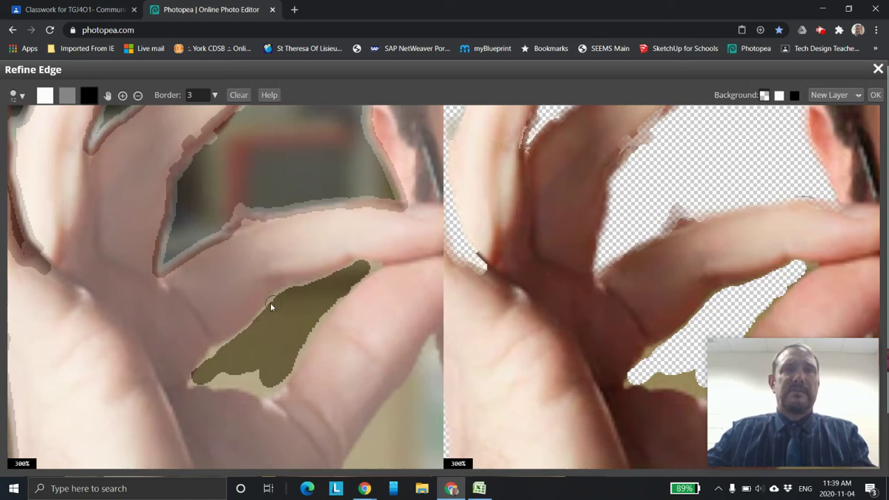
{"action": "scroll", "coordinate": [292, 296], "scroll_direction": "up", "scroll_amount": 3}
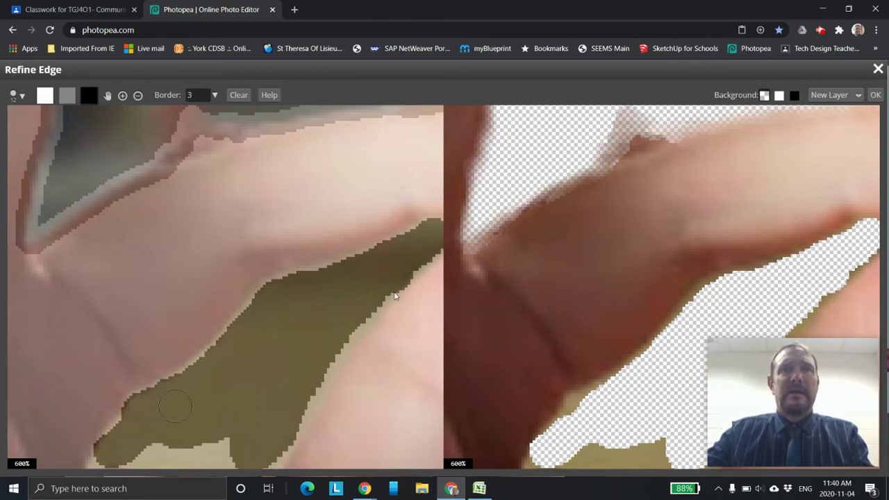
{"action": "scroll", "coordinate": [435, 339], "scroll_direction": "down", "scroll_amount": 1}
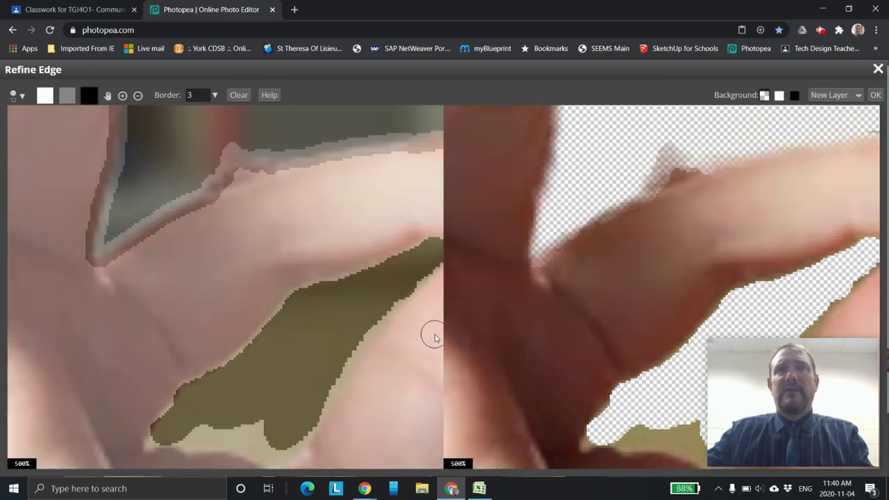
{"action": "scroll", "coordinate": [546, 321], "scroll_direction": "down", "scroll_amount": 4}
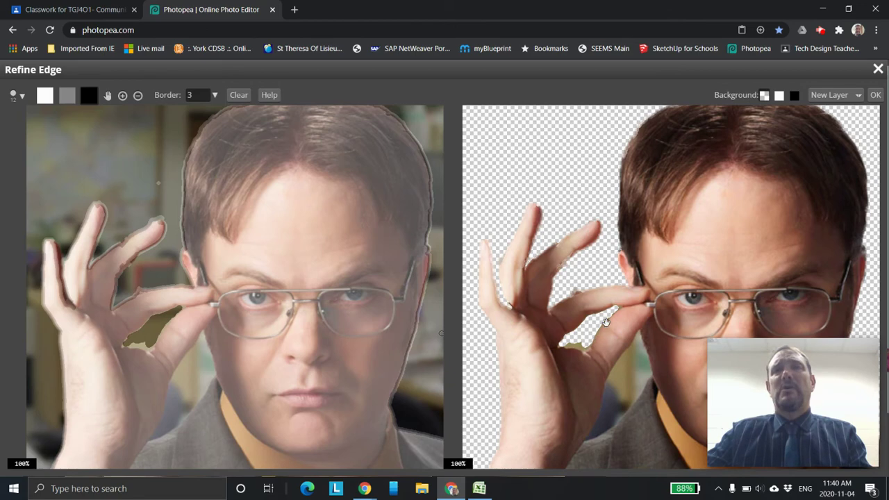
{"action": "scroll", "coordinate": [521, 306], "scroll_direction": "up", "scroll_amount": 1}
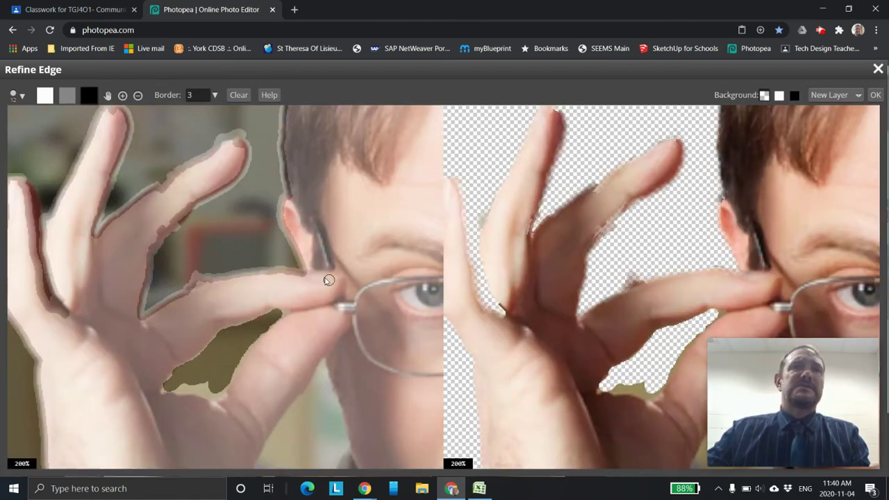
{"action": "scroll", "coordinate": [328, 279], "scroll_direction": "up", "scroll_amount": 1}
{"action": "scroll", "coordinate": [208, 139], "scroll_direction": "down", "scroll_amount": 1}
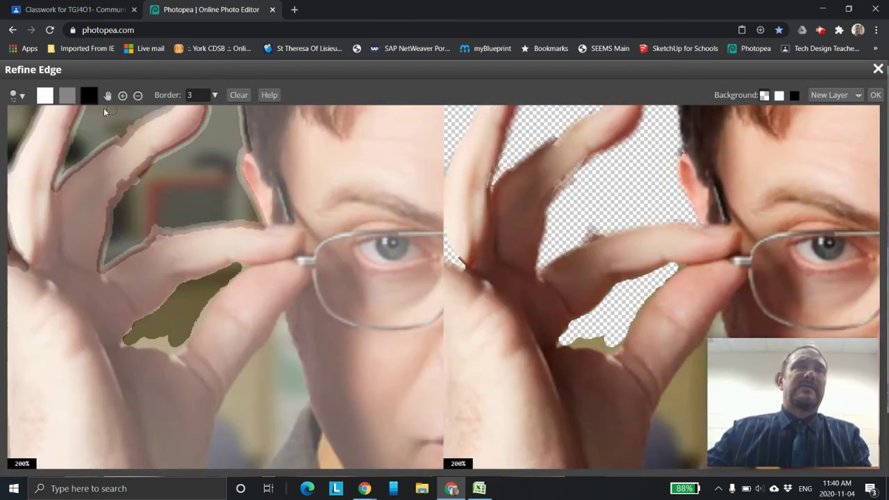
Step: Choose the grey refining brush at 10 px and paint along the underside of the index finger beside the gap
{"action": "left_click", "coordinate": [67, 96]}
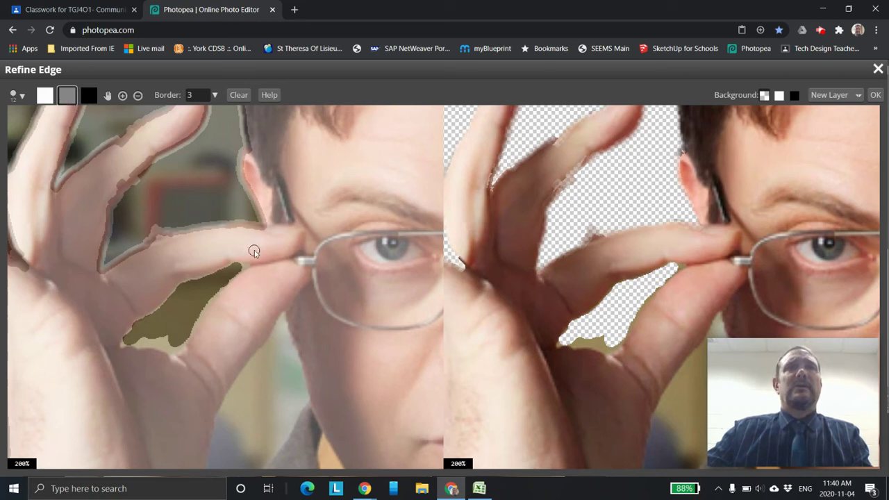
{"action": "scroll", "coordinate": [228, 279], "scroll_direction": "up", "scroll_amount": 1}
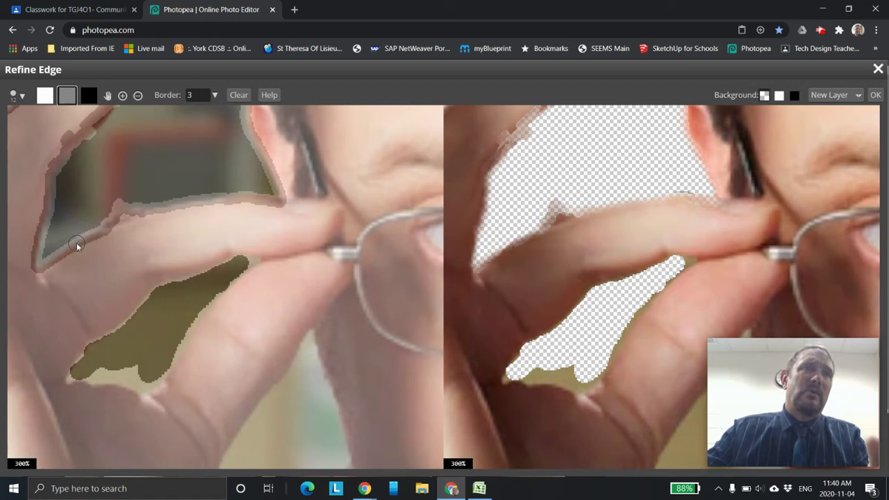
{"action": "left_click", "coordinate": [22, 96]}
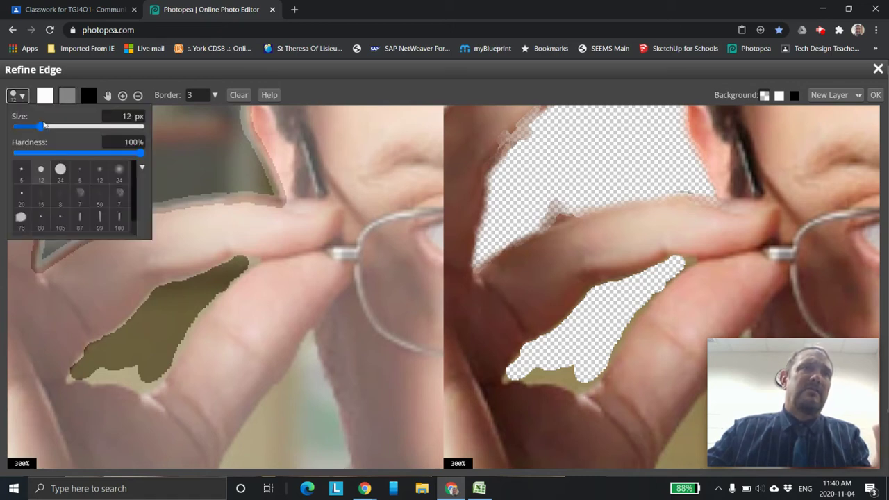
{"action": "left_click", "coordinate": [37, 126]}
{"action": "left_click", "coordinate": [124, 116]}
{"action": "type", "text": "10"}
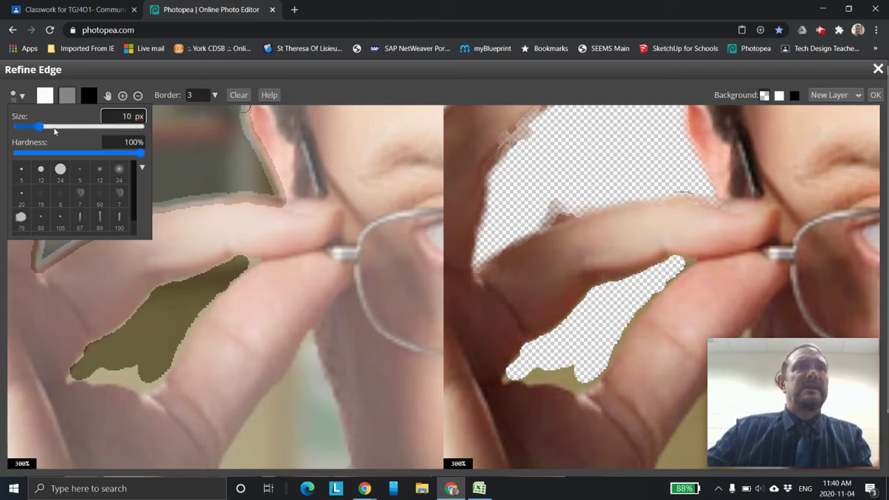
{"action": "left_click", "coordinate": [322, 66]}
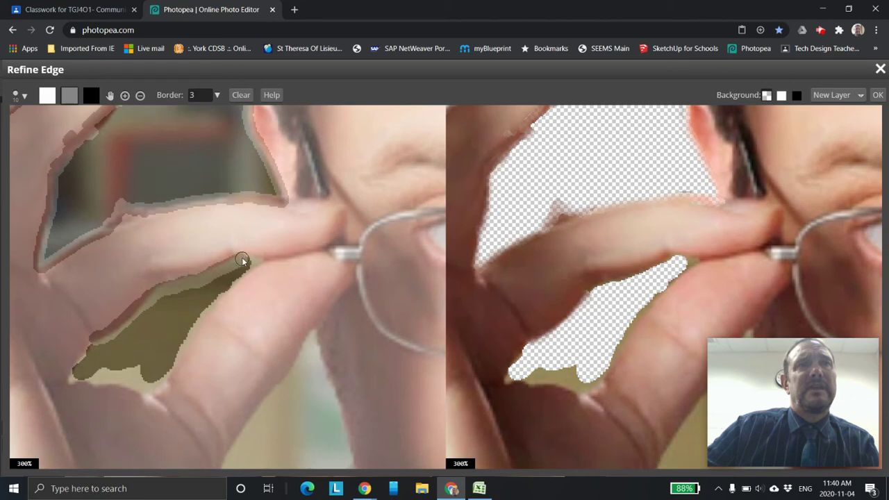
{"action": "scroll", "coordinate": [654, 291], "scroll_direction": "down", "scroll_amount": 3}
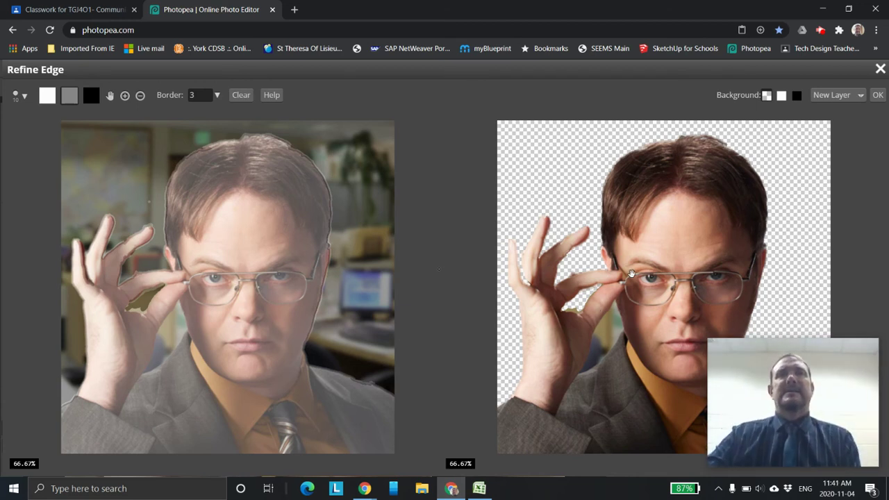
{"action": "scroll", "coordinate": [414, 299], "scroll_direction": "up", "scroll_amount": 2}
{"action": "scroll", "coordinate": [414, 299], "scroll_direction": "down", "scroll_amount": 2}
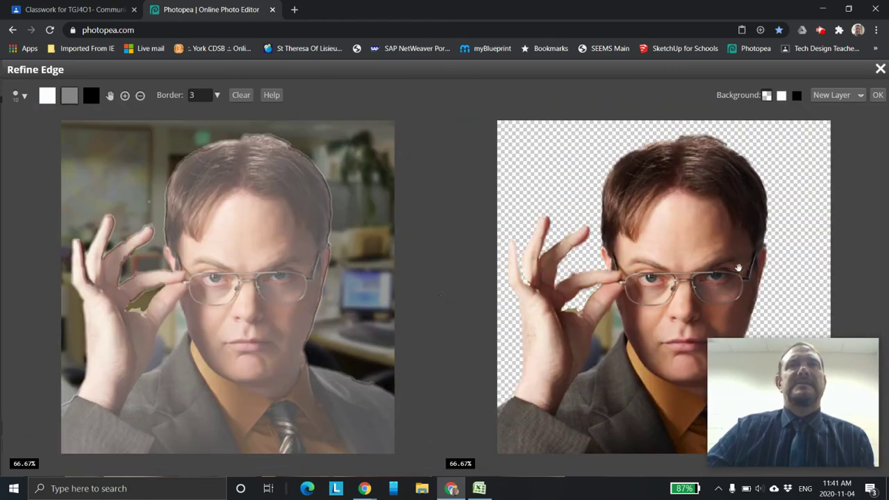
{"action": "scroll", "coordinate": [514, 297], "scroll_direction": "up", "scroll_amount": 2}
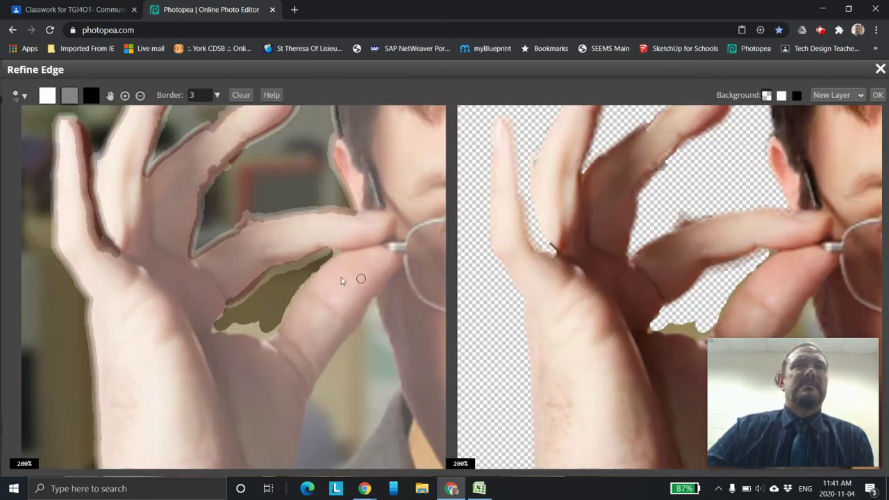
{"action": "scroll", "coordinate": [472, 231], "scroll_direction": "down", "scroll_amount": 3}
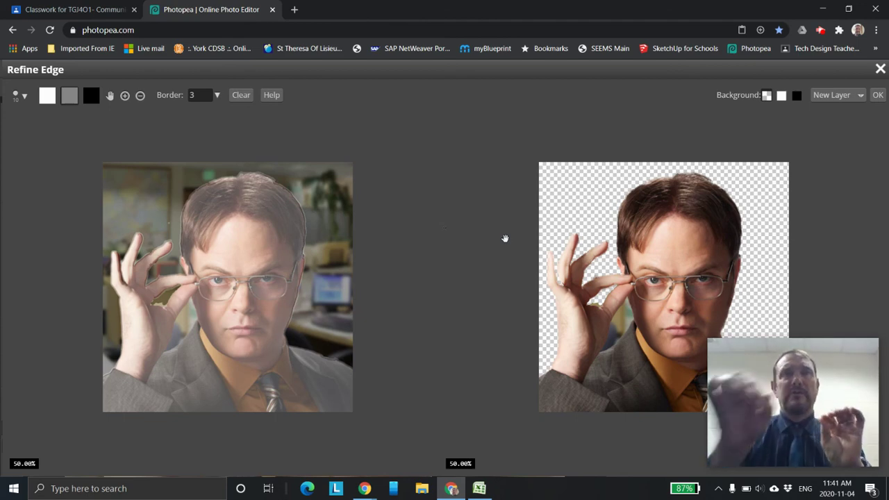
Step: Examine the cutout edge along the ear and cheek beside the computer monitor at several magnifications
{"action": "scroll", "coordinate": [361, 287], "scroll_direction": "up", "scroll_amount": 2}
{"action": "scroll", "coordinate": [332, 283], "scroll_direction": "up", "scroll_amount": 1}
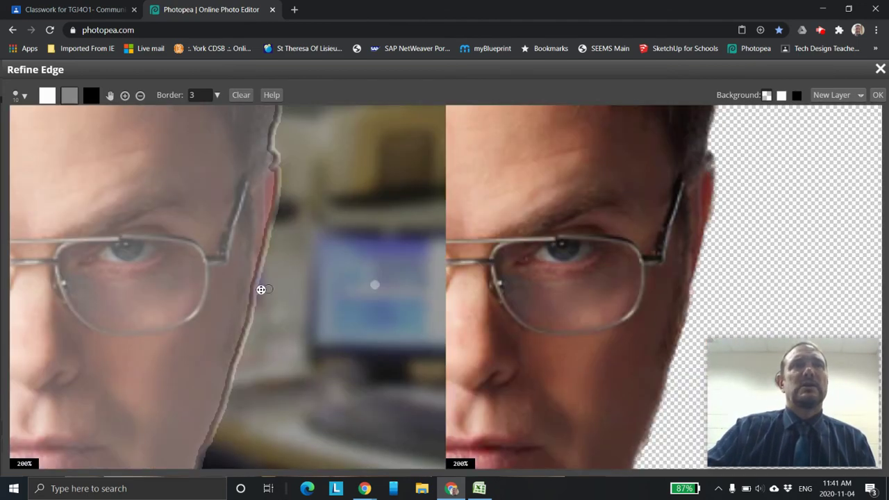
{"action": "scroll", "coordinate": [271, 287], "scroll_direction": "down", "scroll_amount": 1}
{"action": "scroll", "coordinate": [254, 280], "scroll_direction": "up", "scroll_amount": 1}
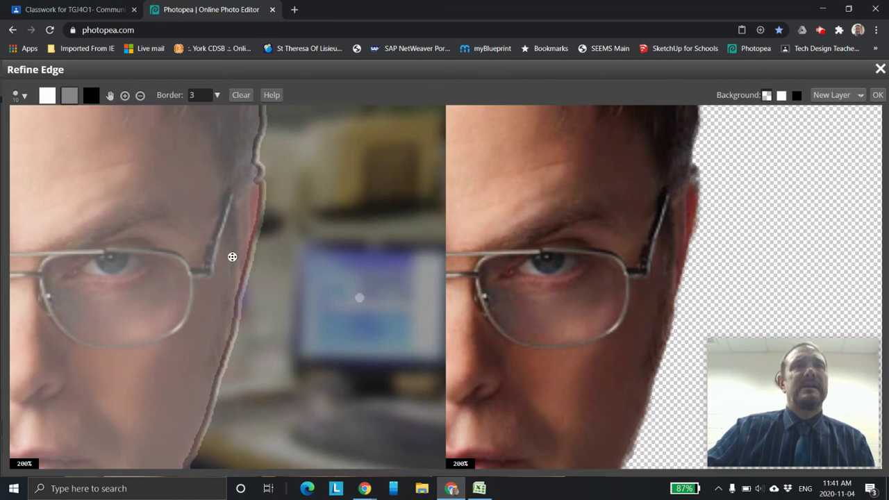
{"action": "scroll", "coordinate": [247, 259], "scroll_direction": "down", "scroll_amount": 1}
{"action": "scroll", "coordinate": [138, 286], "scroll_direction": "down", "scroll_amount": 1}
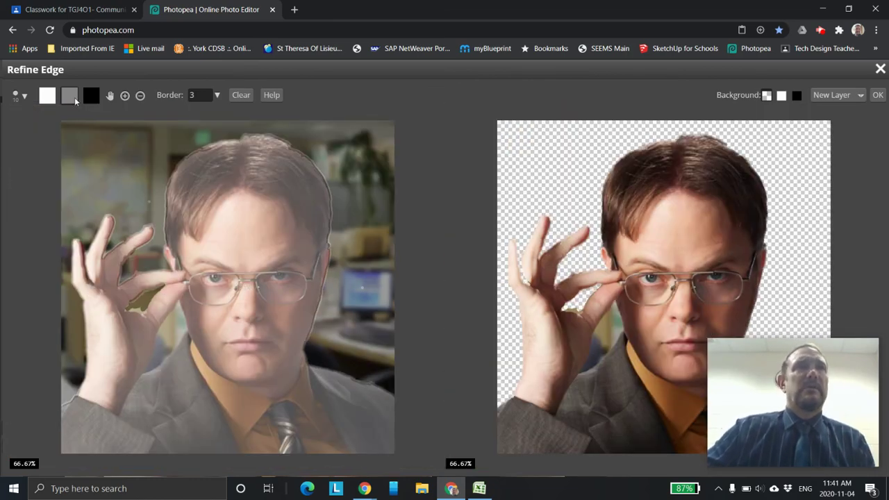
Step: Paint black over the narrow tip of the gap where the index finger and thumb meet
{"action": "scroll", "coordinate": [174, 309], "scroll_direction": "up", "scroll_amount": 2}
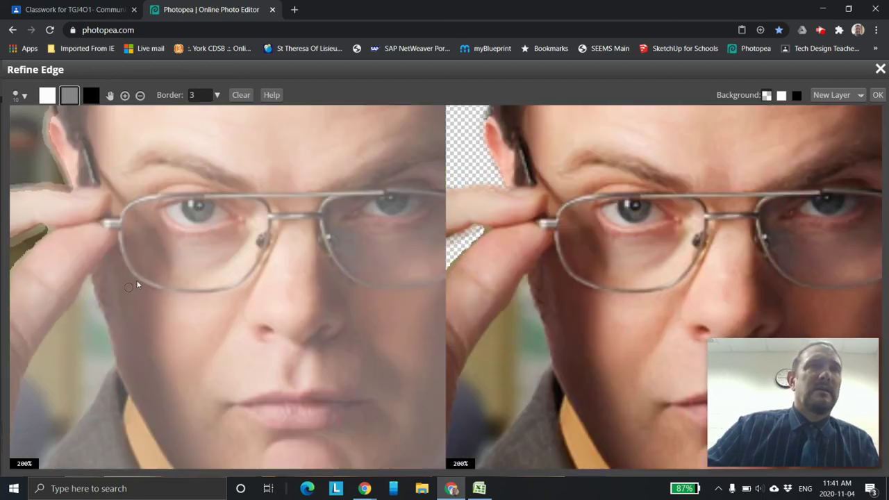
{"action": "mouse_move", "coordinate": [123, 311]}
{"action": "left_mouse_down"}
{"action": "mouse_move", "coordinate": [285, 326]}
{"action": "mouse_move", "coordinate": [307, 347]}
{"action": "mouse_move", "coordinate": [278, 369]}
{"action": "left_mouse_up"}
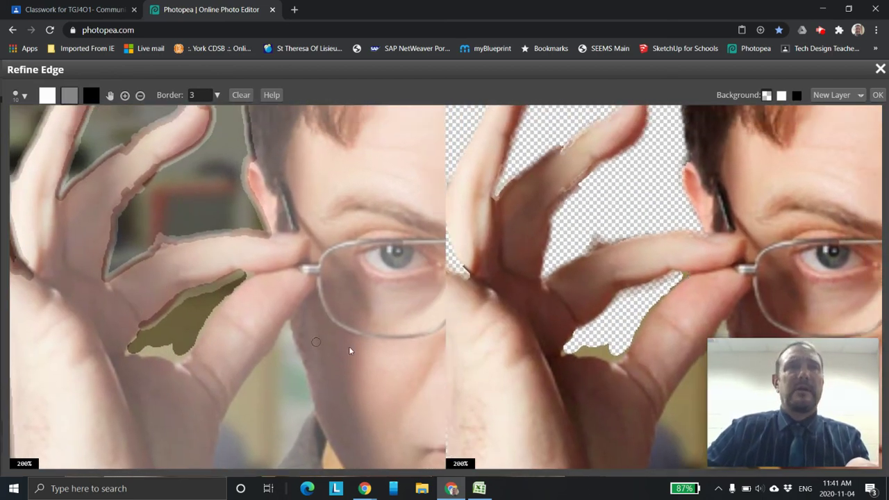
{"action": "left_click", "coordinate": [90, 95]}
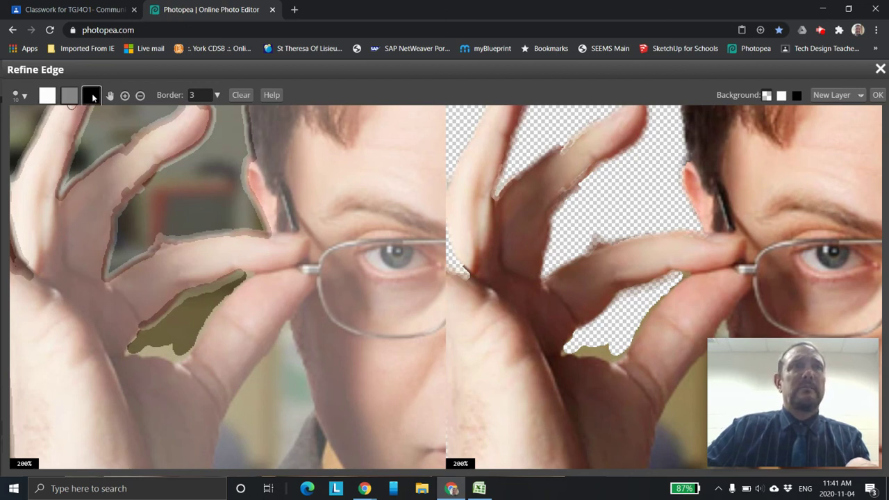
{"action": "left_click_drag", "start_coordinate": [247, 278], "coordinate": [232, 282]}
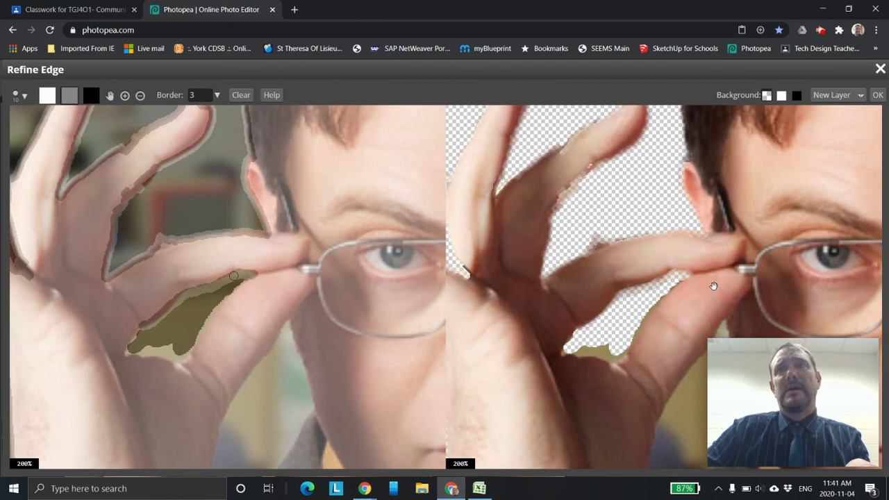
Step: Switch to the grey refining brush and paint along the underside of the index finger at the tip of the gap
{"action": "left_click", "coordinate": [72, 97]}
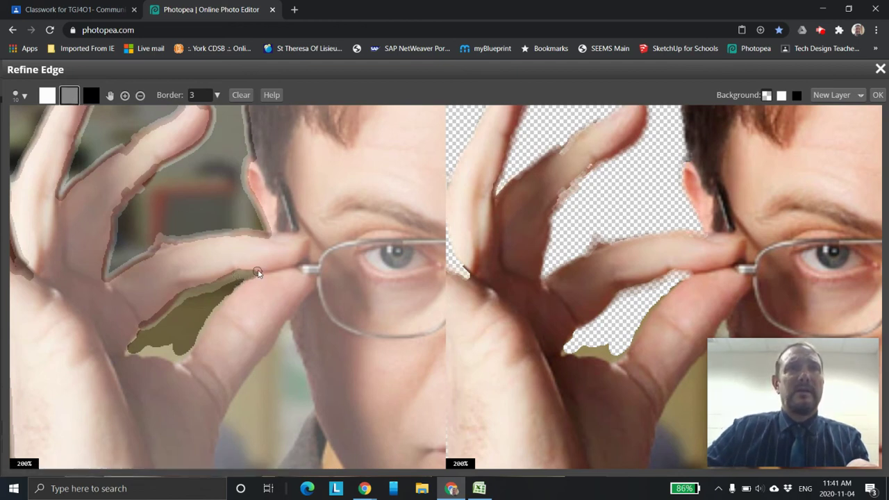
{"action": "left_click_drag", "start_coordinate": [244, 270], "coordinate": [230, 275]}
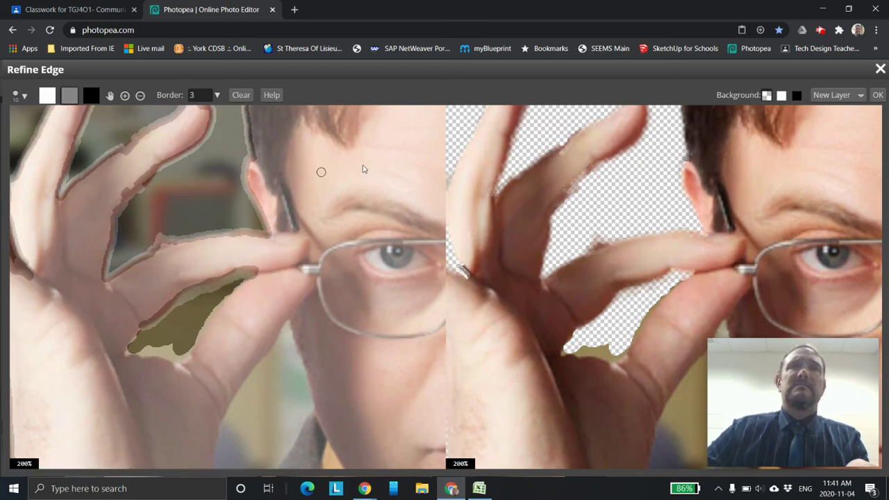
{"action": "scroll", "coordinate": [627, 246], "scroll_direction": "down", "scroll_amount": 1}
{"action": "scroll", "coordinate": [637, 286], "scroll_direction": "down", "scroll_amount": 1}
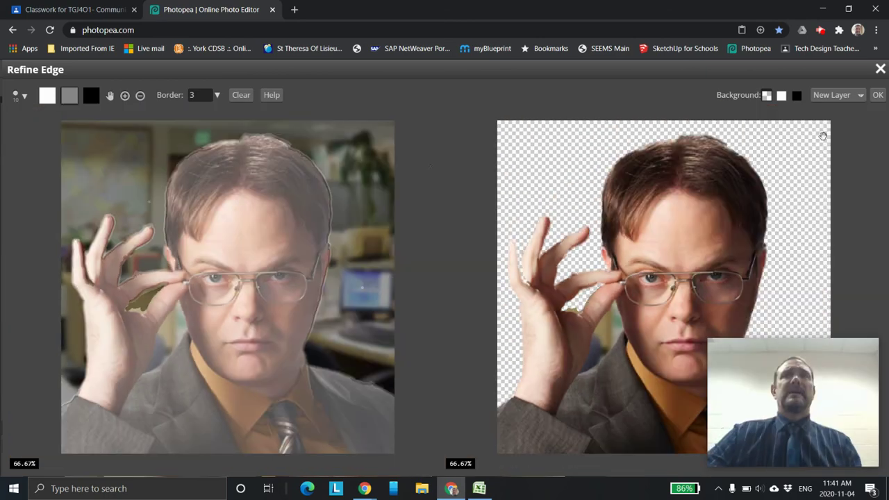
{"action": "left_click", "coordinate": [822, 33]}
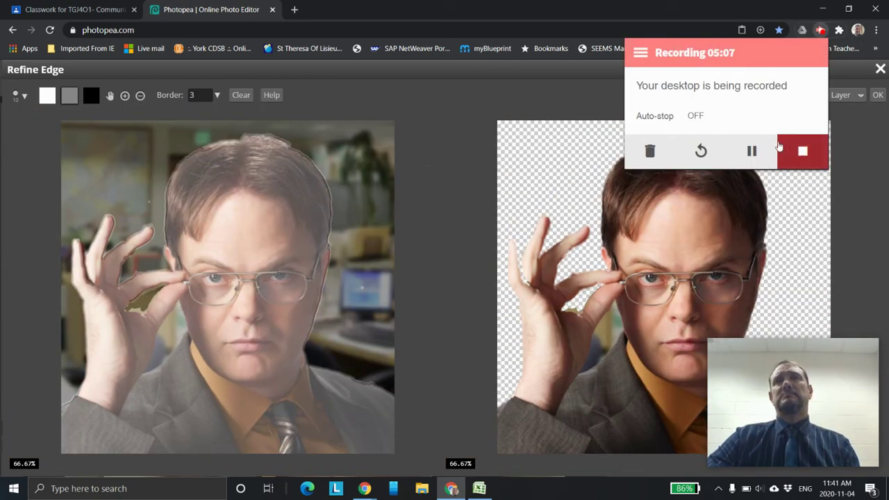